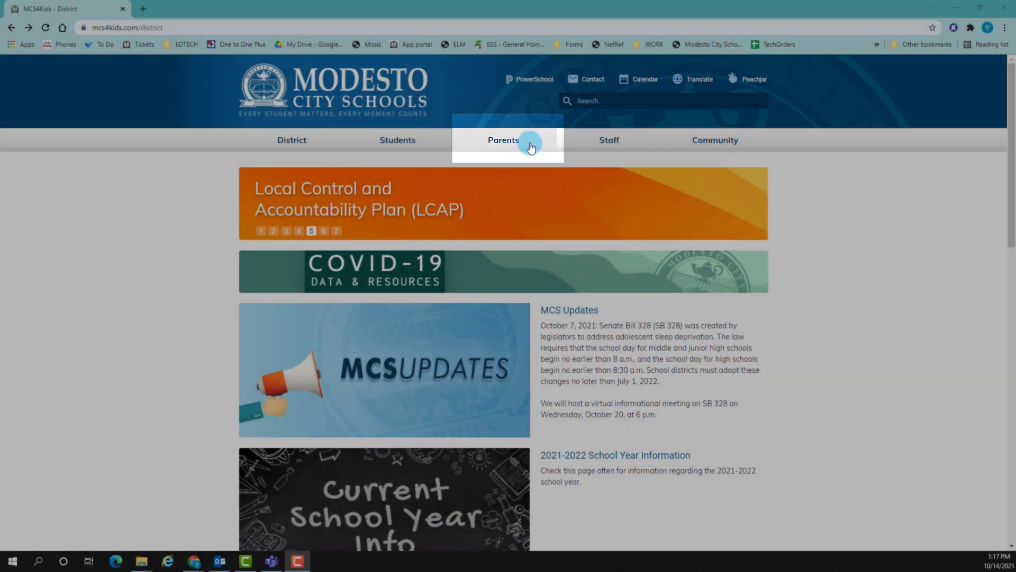
Step: Go to the Tech Help Center from the Parents menu to reach Parent Tools
left_click(505, 141)
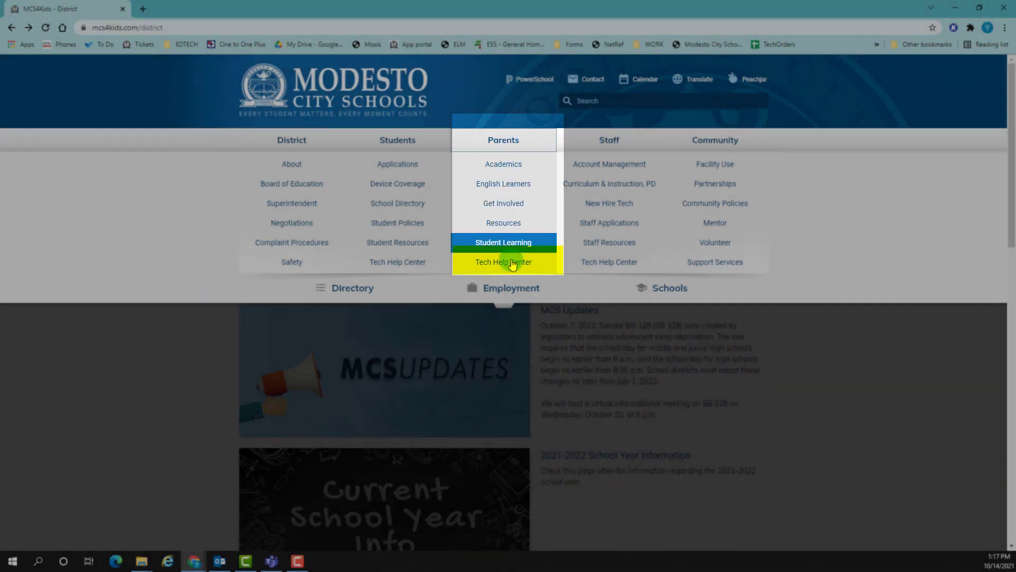
left_click(508, 262)
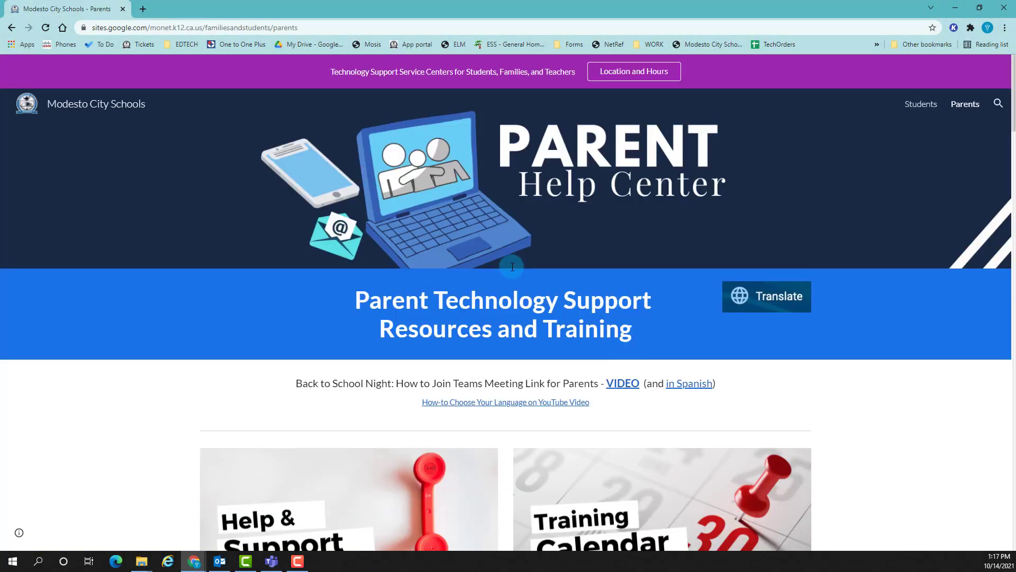
scroll(512, 266, "down", 1)
scroll(511, 266, "down", 2)
scroll(512, 266, "down", 1)
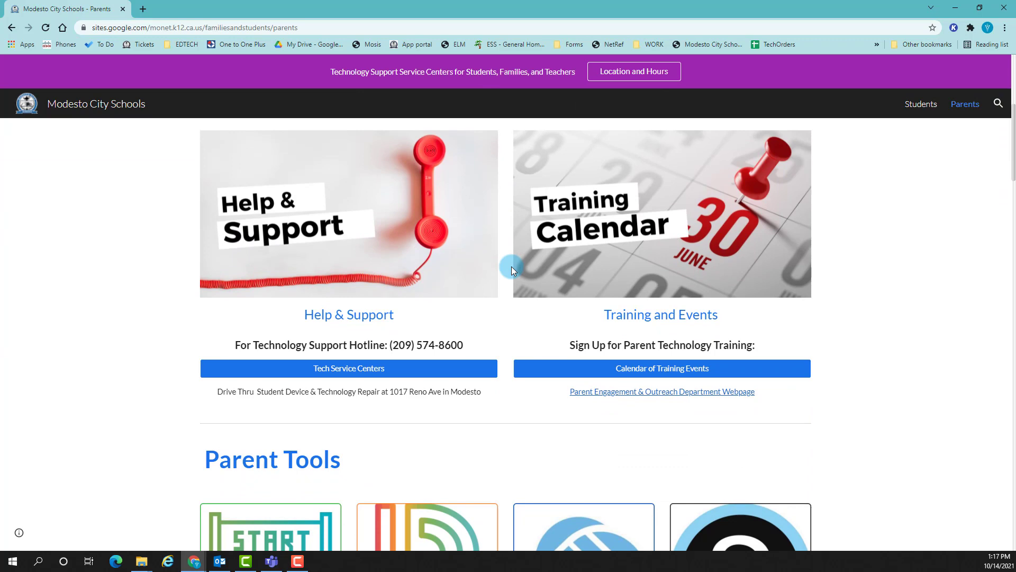
scroll(511, 266, "down", 2)
scroll(512, 271, "down", 2)
scroll(512, 270, "down", 1)
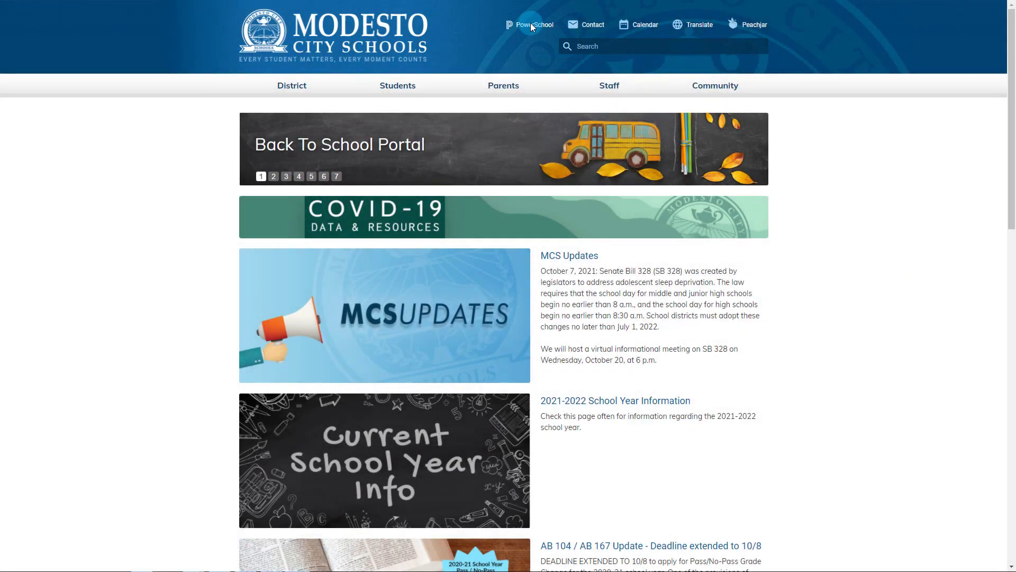
Step: Go to the district's PowerSchool login and continue to the Student and Parent Sign In page
left_click(531, 25)
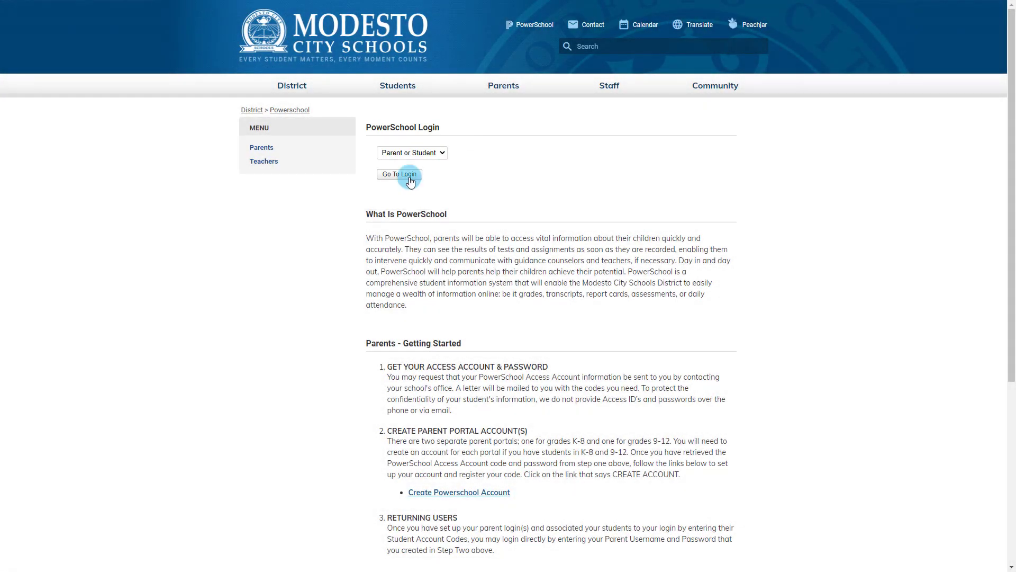
left_click(410, 181)
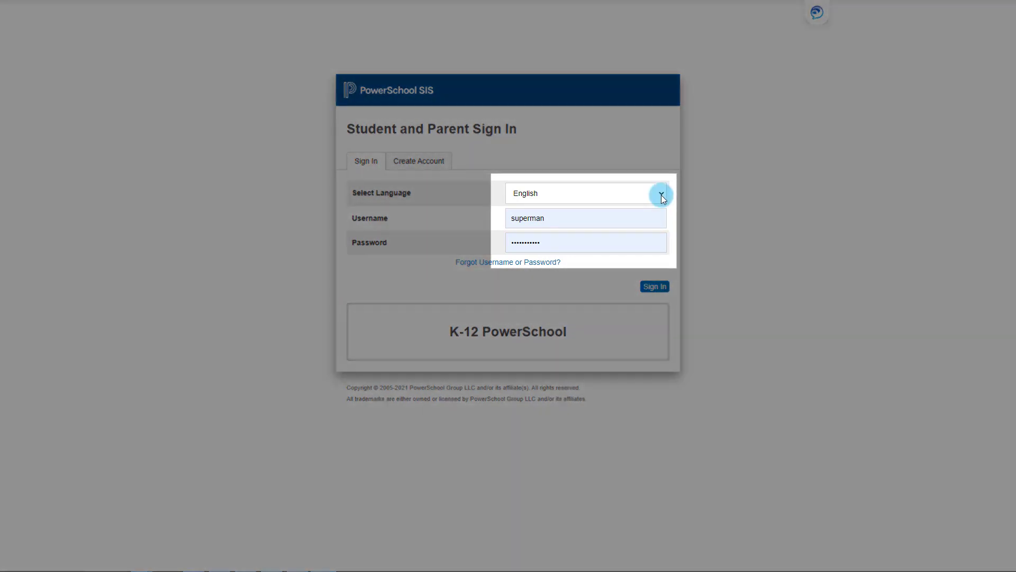
Step: Keep English as the sign-in language and sign in to the parent portal
left_click(661, 194)
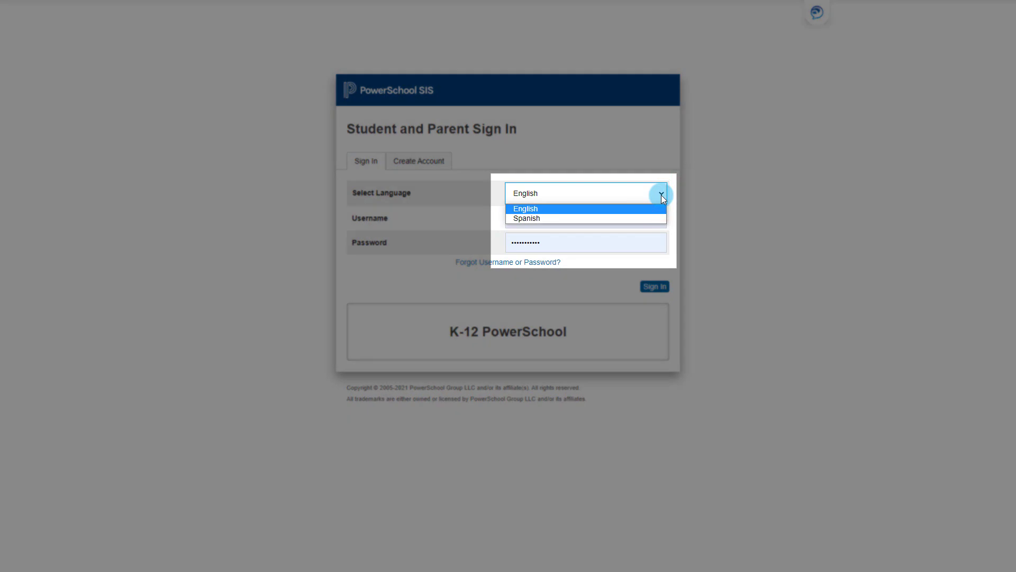
left_click(662, 195)
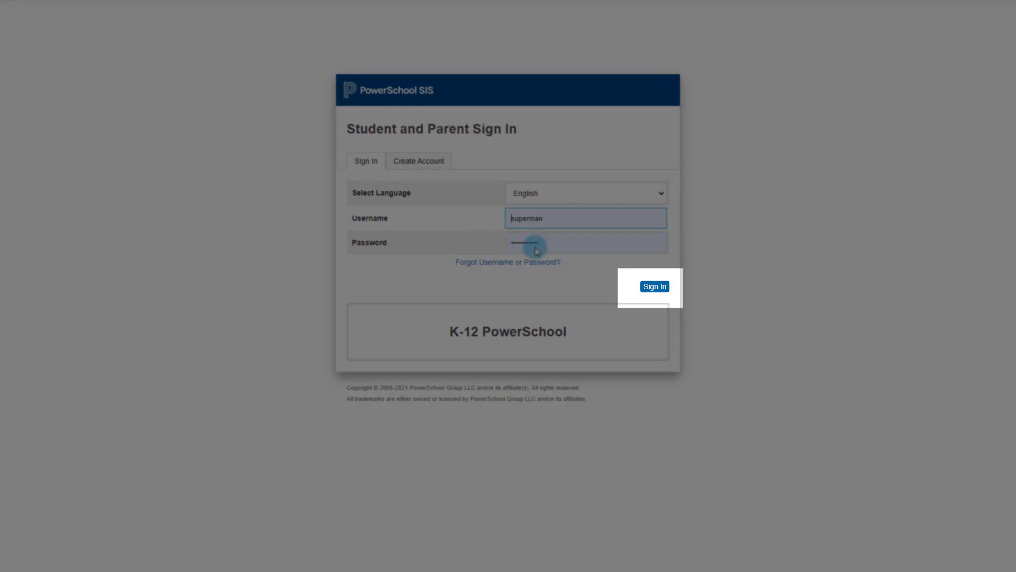
left_click(645, 287)
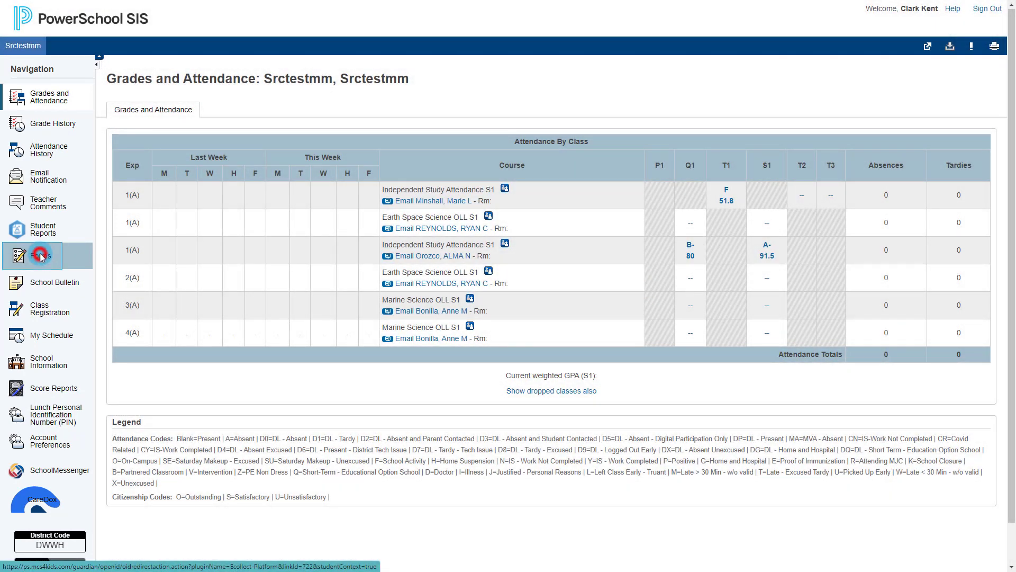
Step: Choose Forms in the left Navigation panel to list the student's school forms
left_click(41, 258)
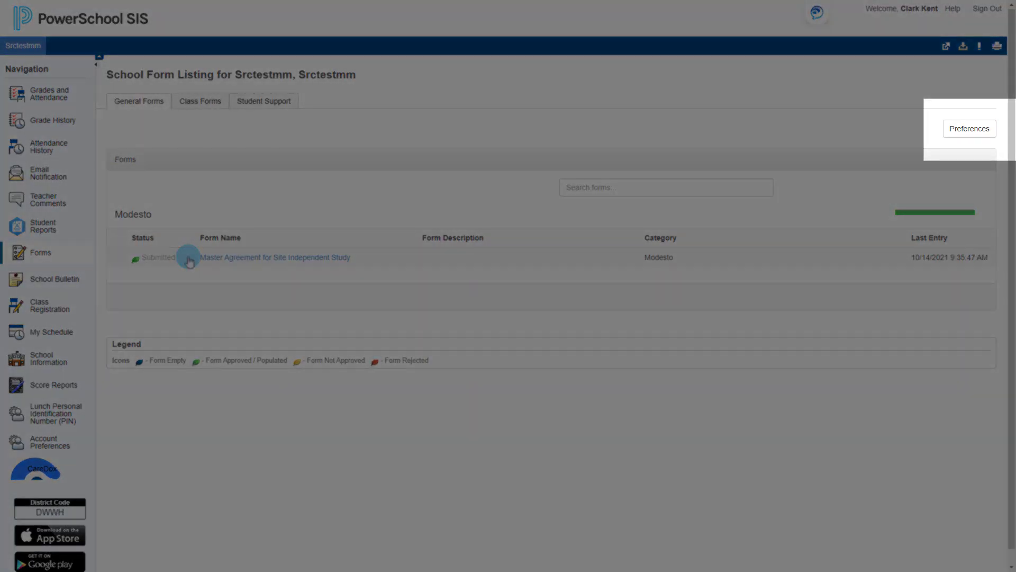
Step: Set the forms preferred language to Spanish, save it, and acknowledge the saved alert
left_click(969, 131)
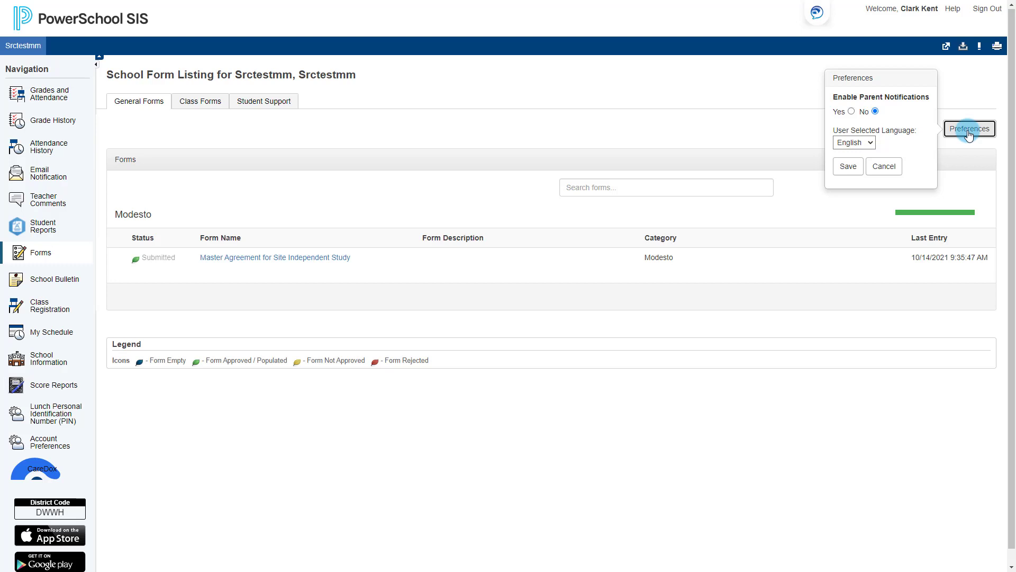
left_click(871, 142)
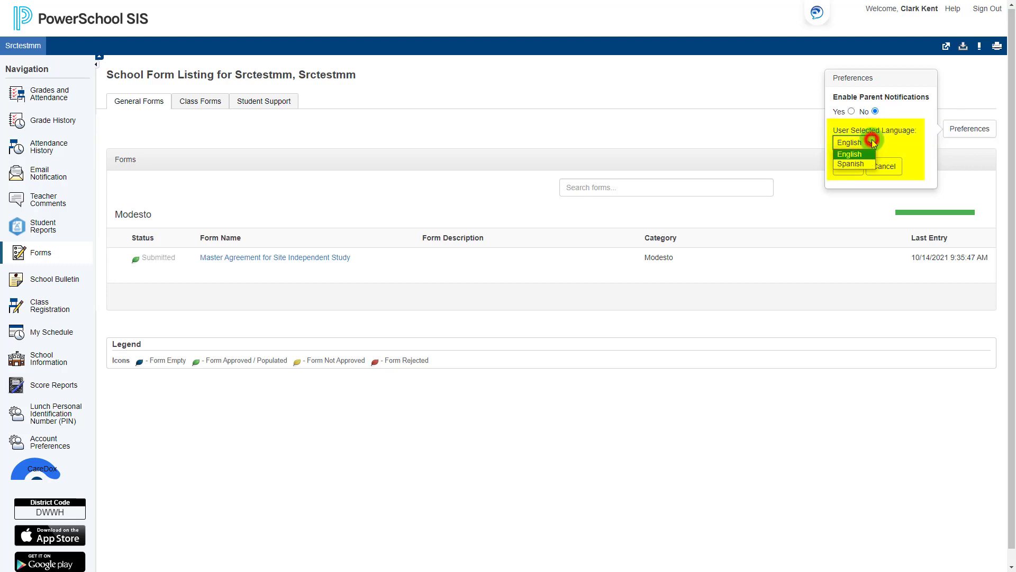
left_click(861, 164)
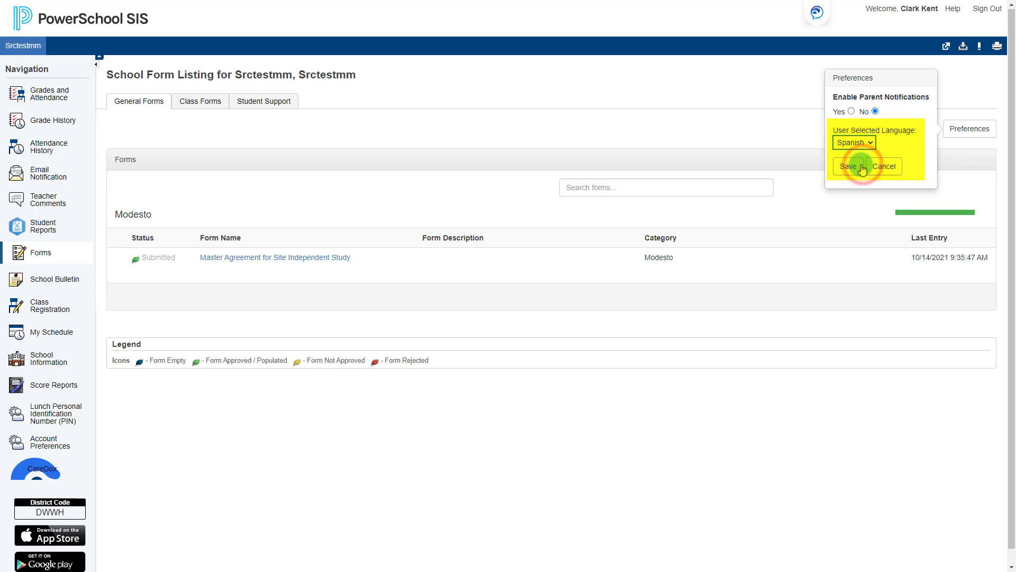
left_click(857, 167)
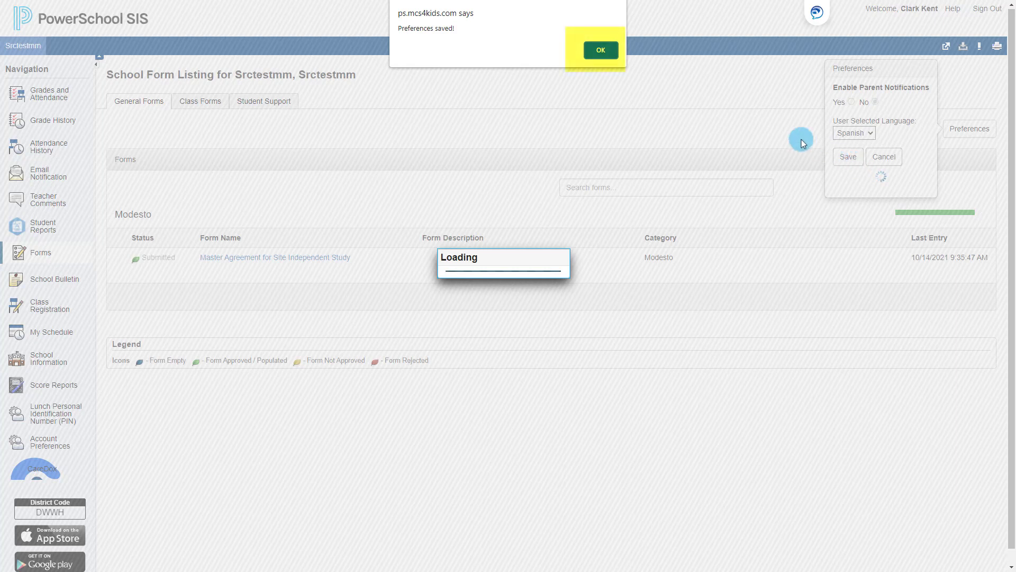
left_click(606, 49)
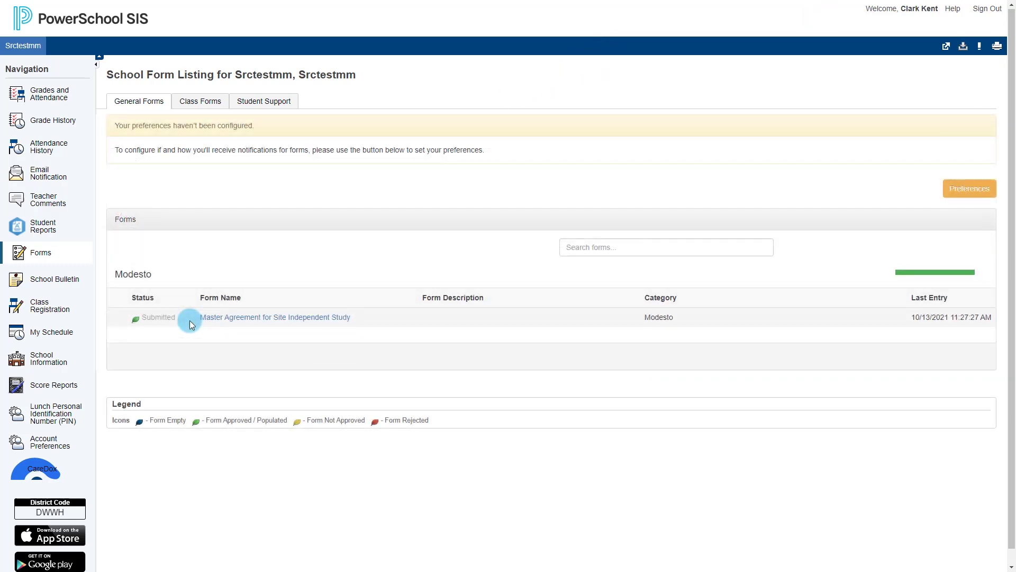
Step: Open the Master Agreement for Site Independent Study from the Form Name column
left_click(237, 321)
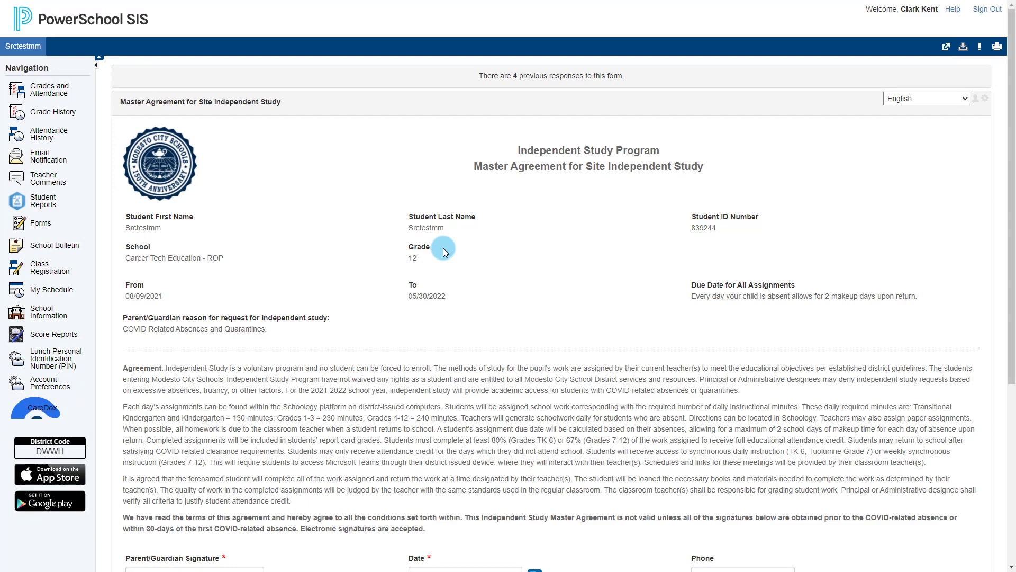
scroll(444, 251, "down", 3)
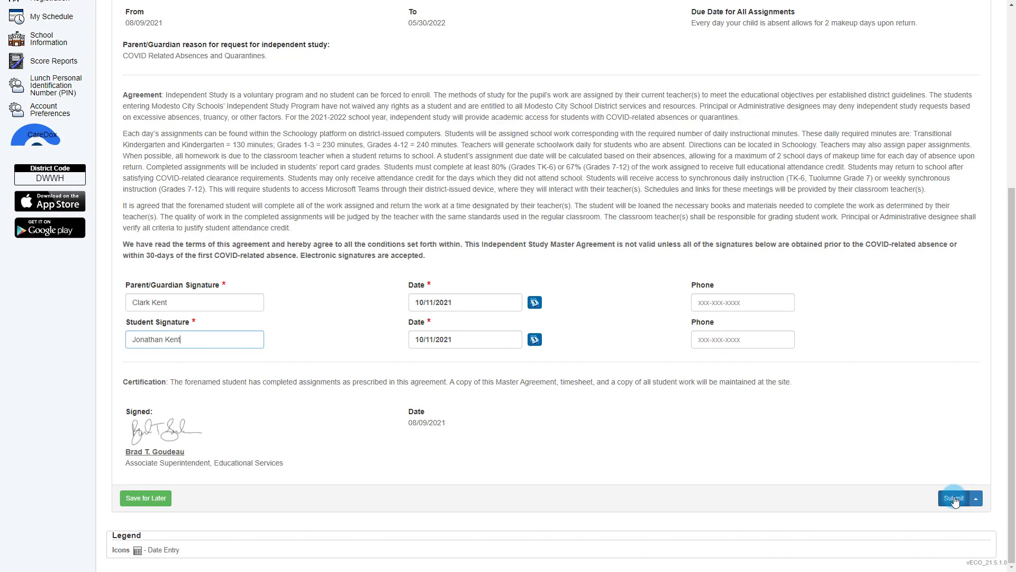
Step: Submit the Master Agreement with parent/guardian and student signatures and dates
left_click(956, 499)
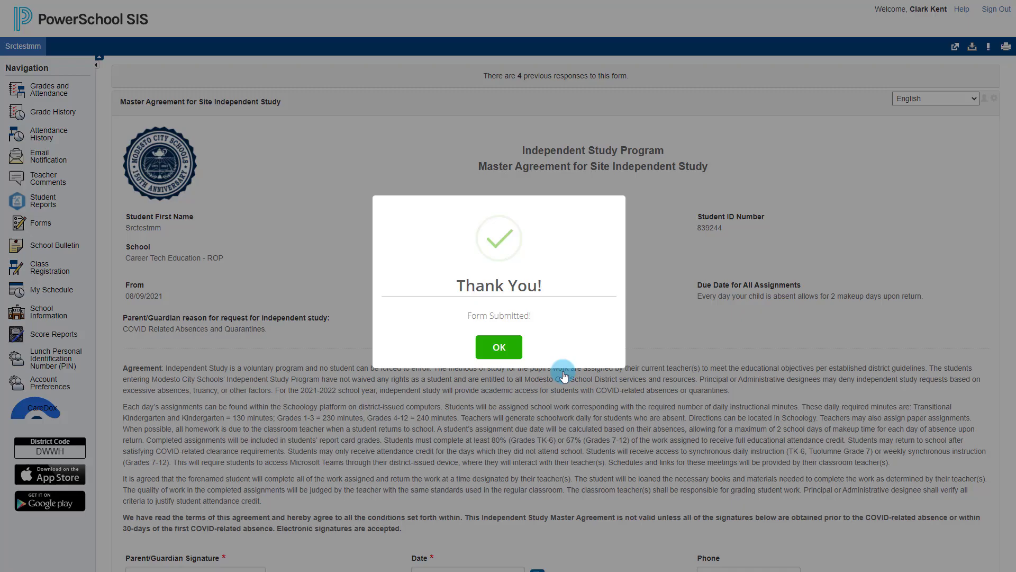
Step: Dismiss the Thank You confirmation and sign out of the parent portal
left_click(497, 349)
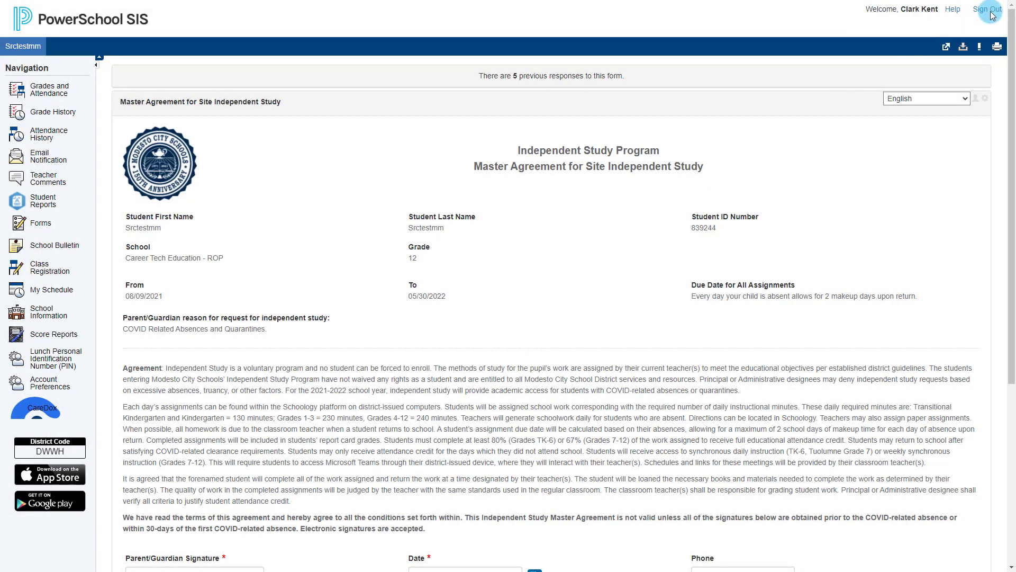
left_click(989, 11)
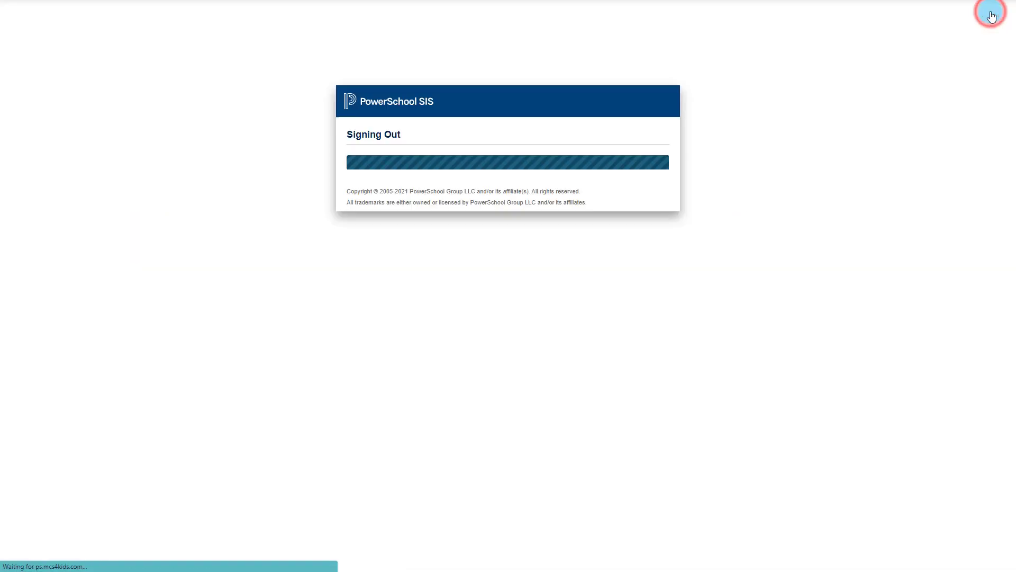